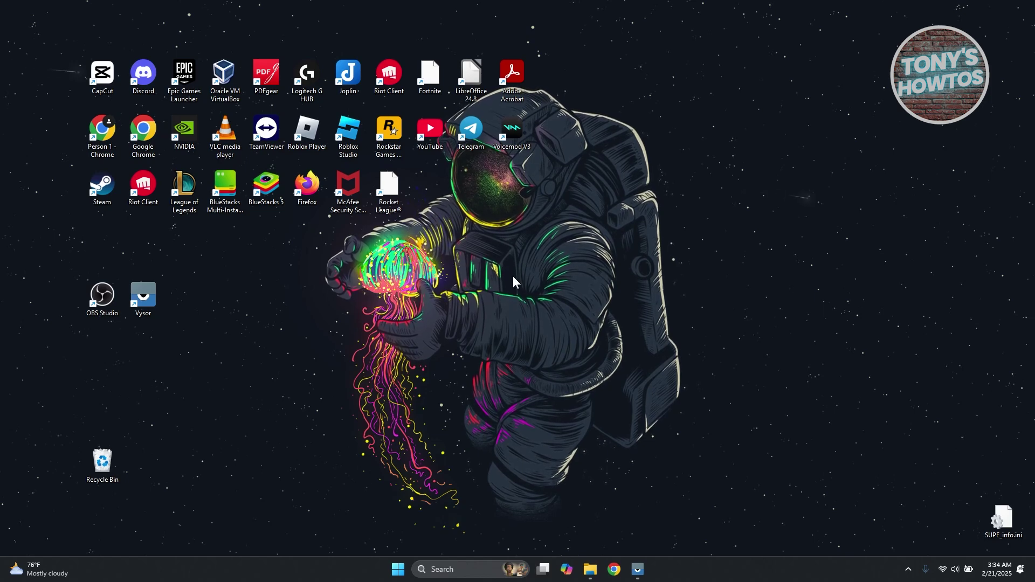
Bring up the Start menu's Lock, Sleep, Shut down and Restart choices, twice
left_click(399, 569)
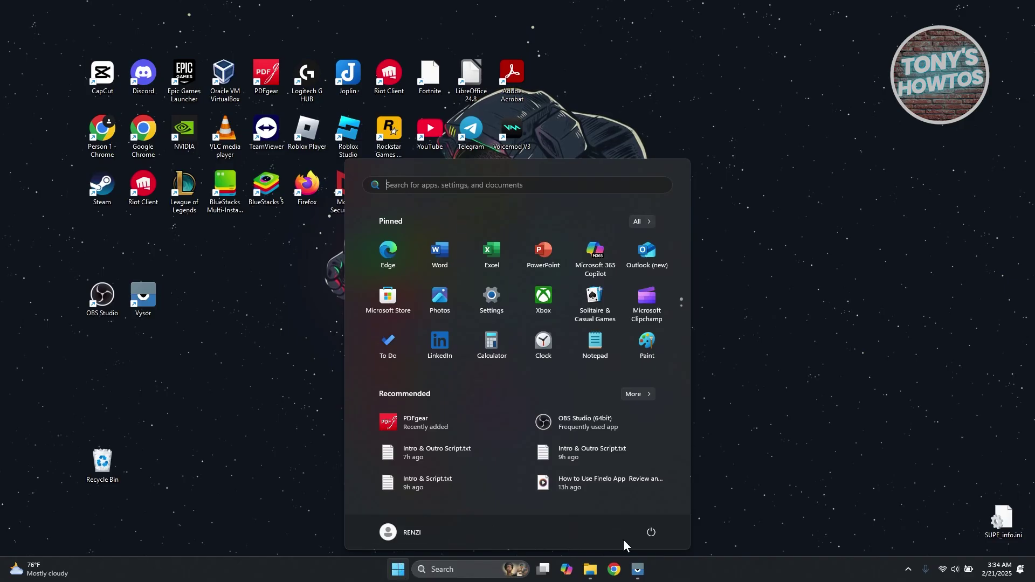
left_click(652, 535)
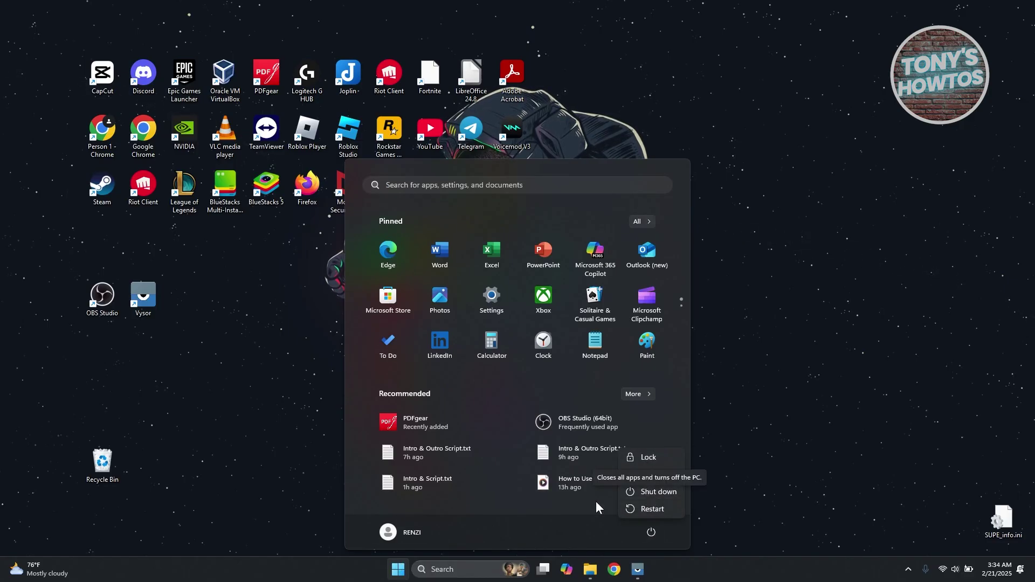
key("super")
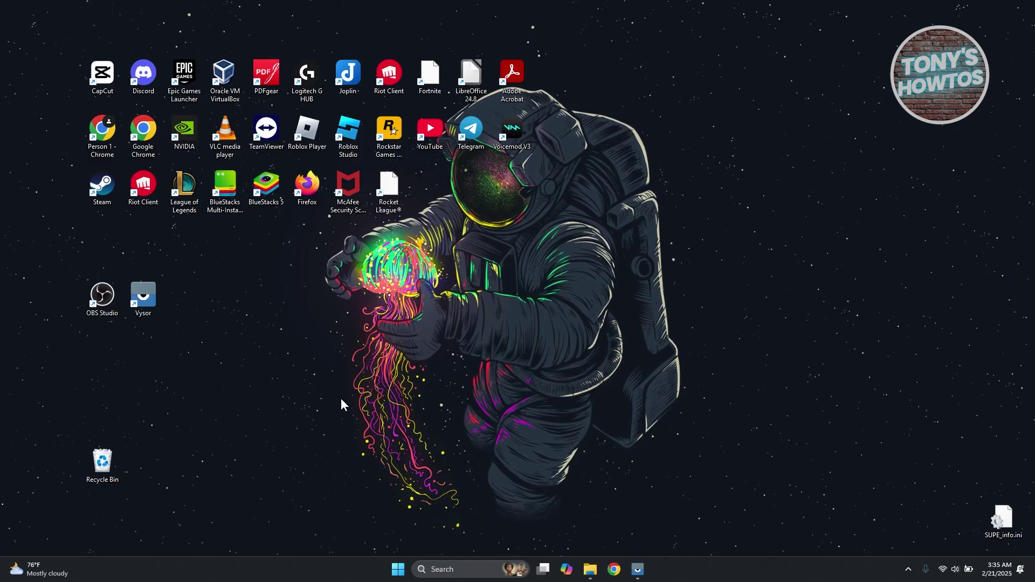
left_click(396, 570)
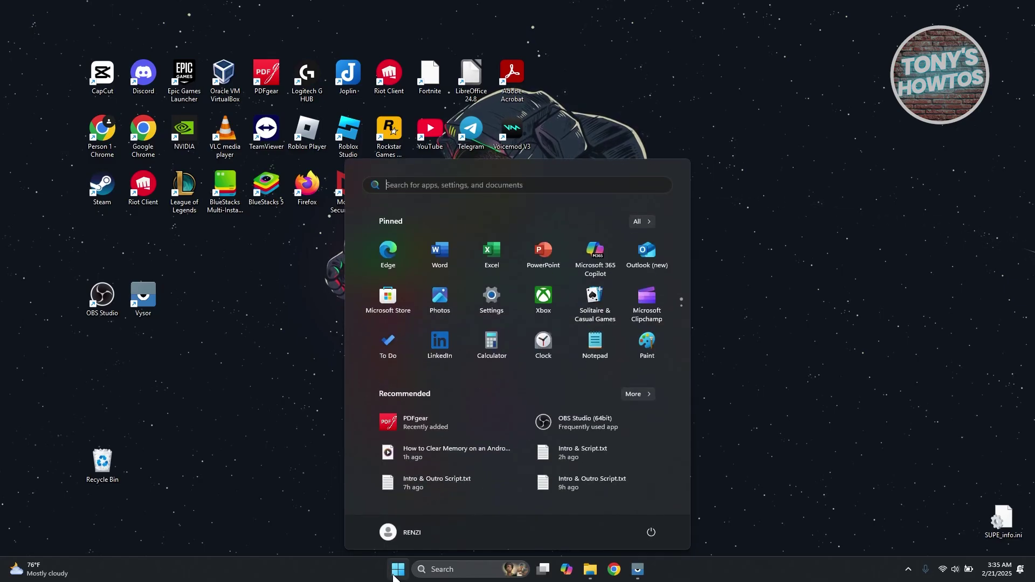
left_click(651, 534)
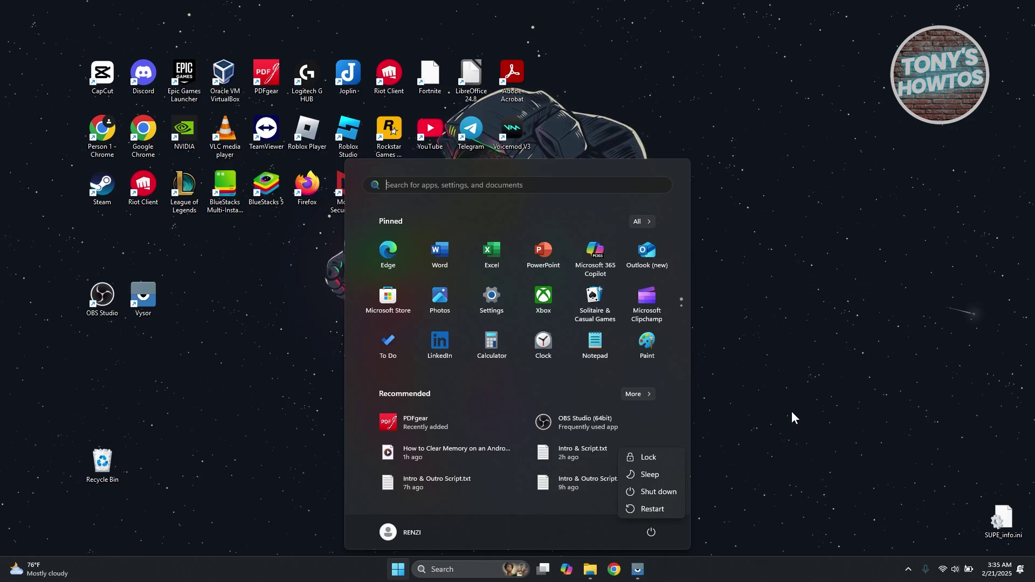
key("Escape")
Open Control Panel via search and reach Power Options showing the Balanced plan
left_click(476, 566)
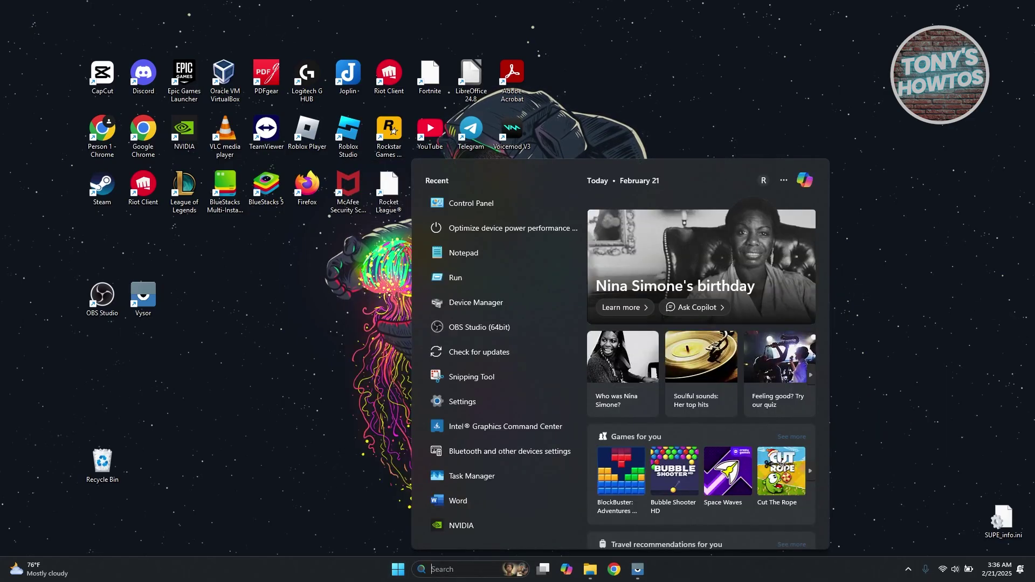
type("control")
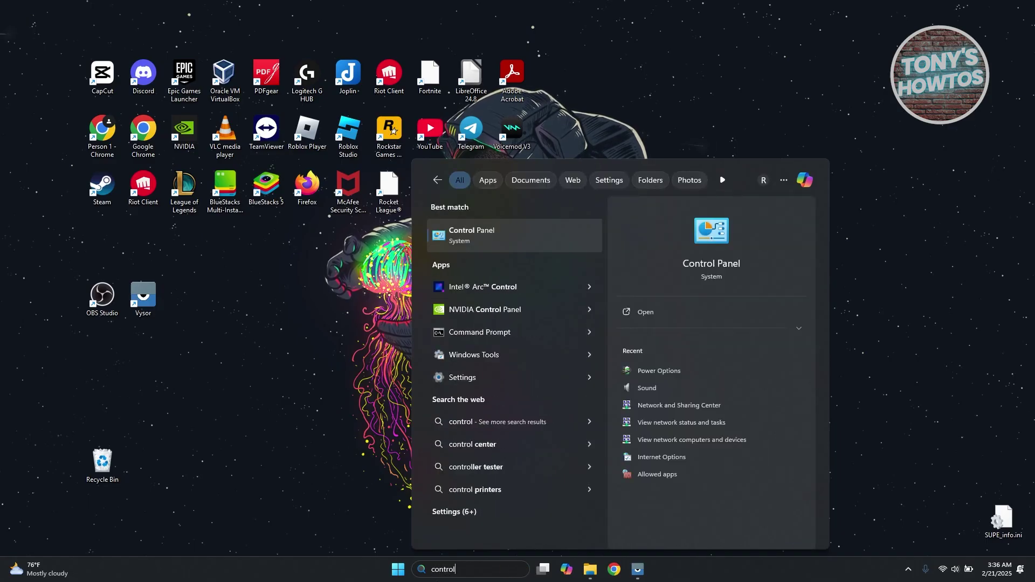
left_click(491, 230)
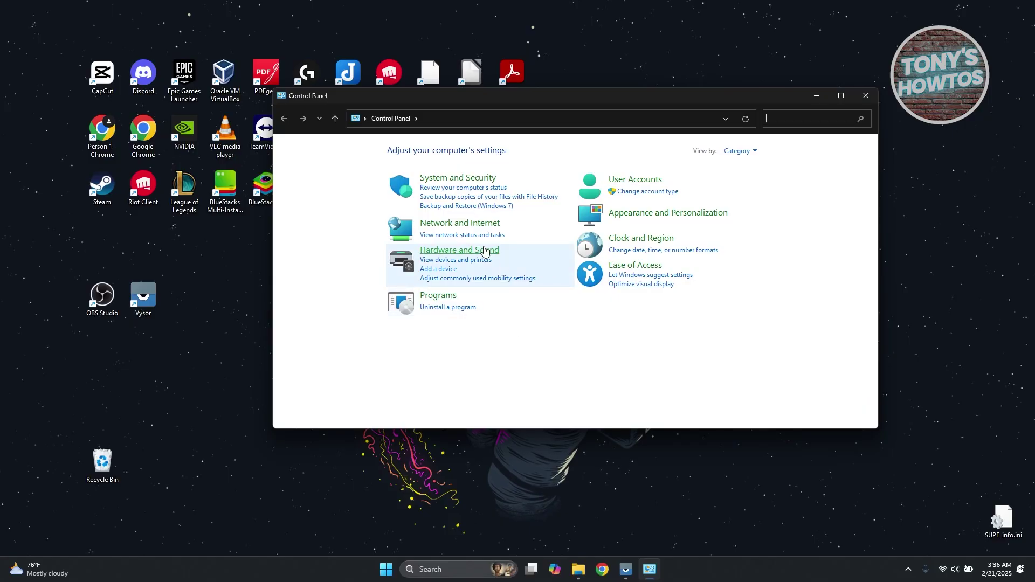
left_click(770, 120)
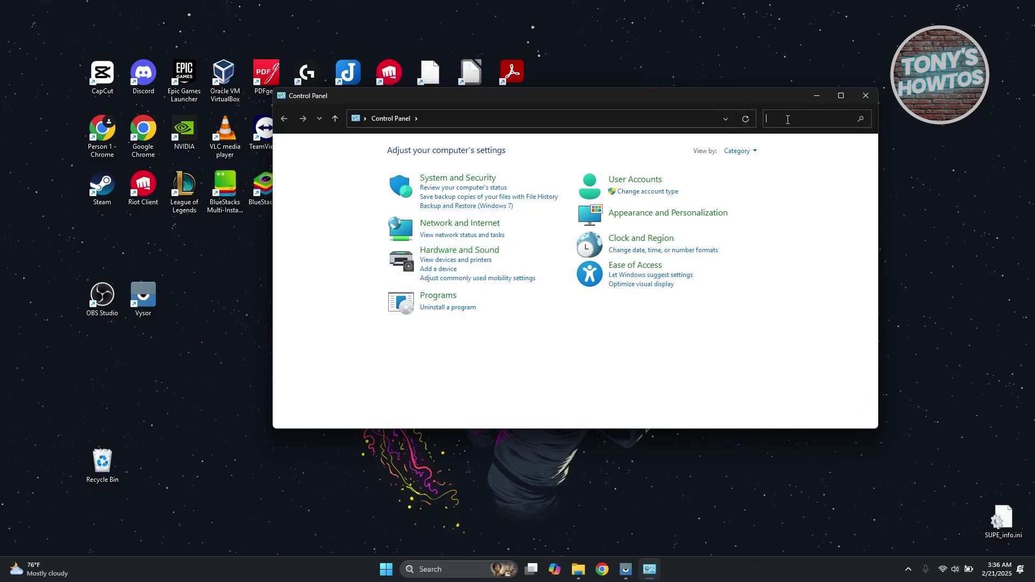
type("power")
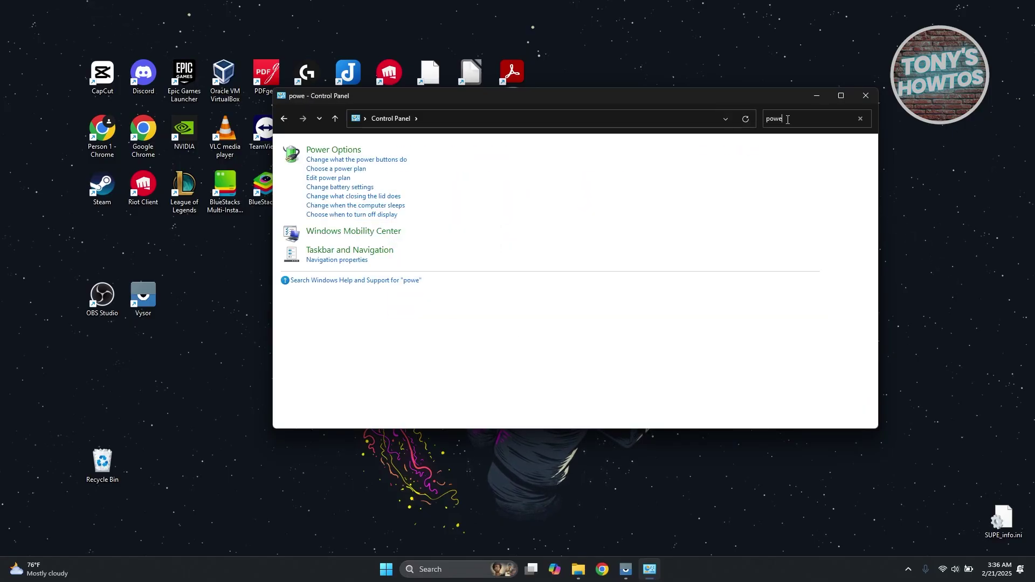
left_click(343, 152)
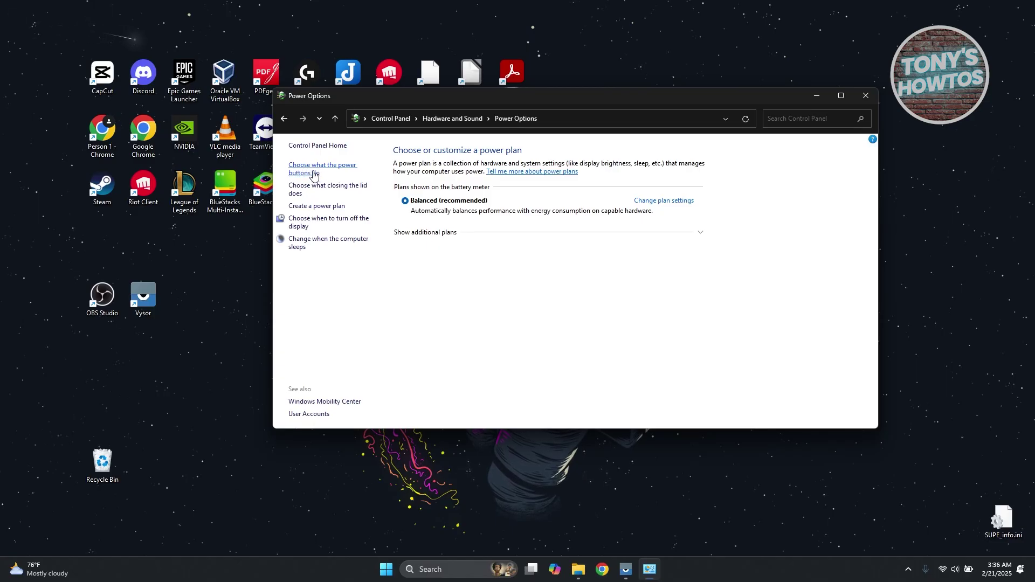
Unlock the shutdown settings, clear 'Turn on fast startup', and close System Settings
left_click(315, 173)
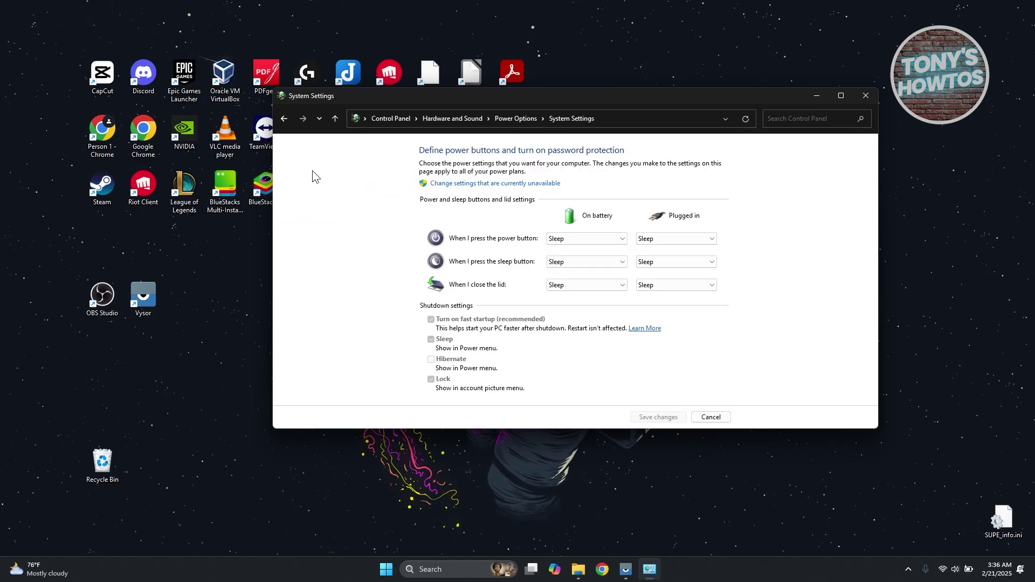
left_click(466, 185)
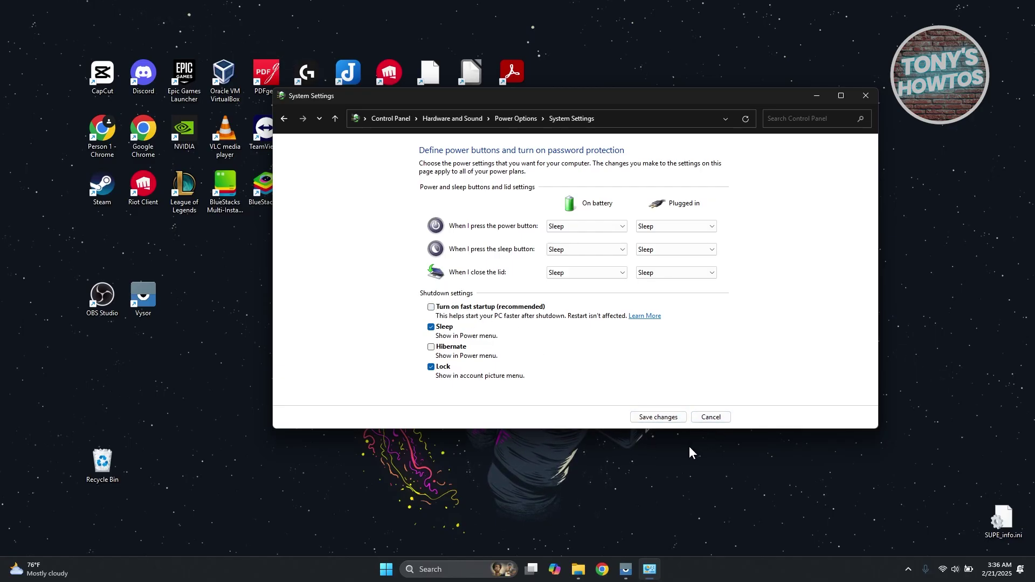
left_click(872, 95)
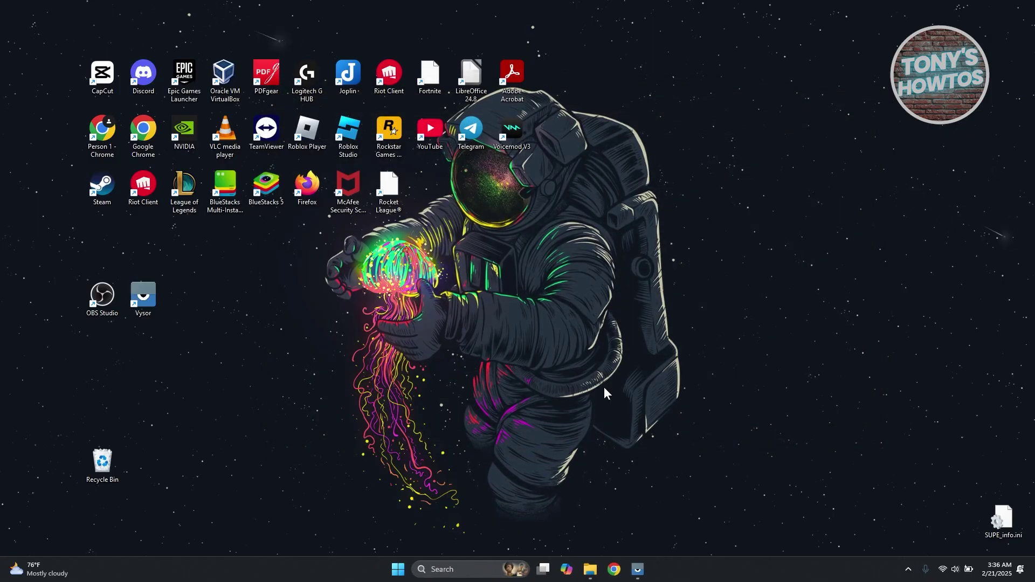